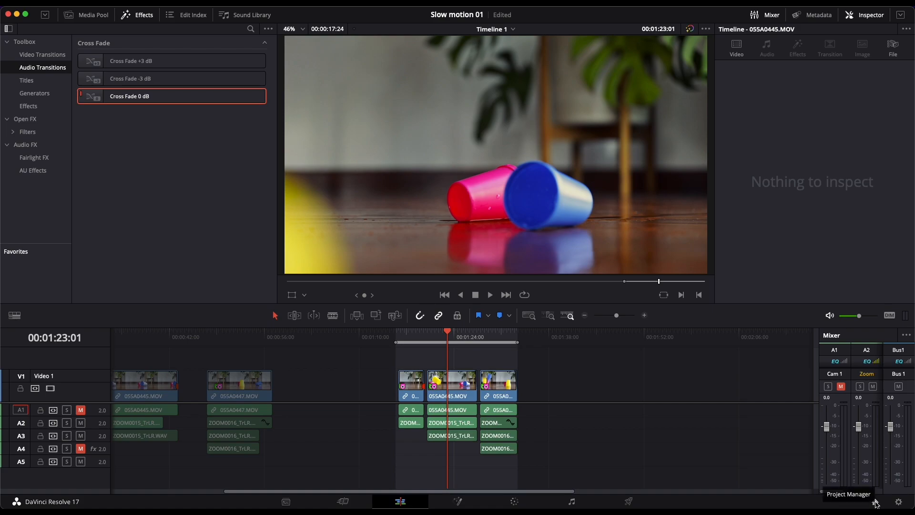
# Create a new project named "Slow motion 02" from the Project Manager
pyautogui.click(876, 503)
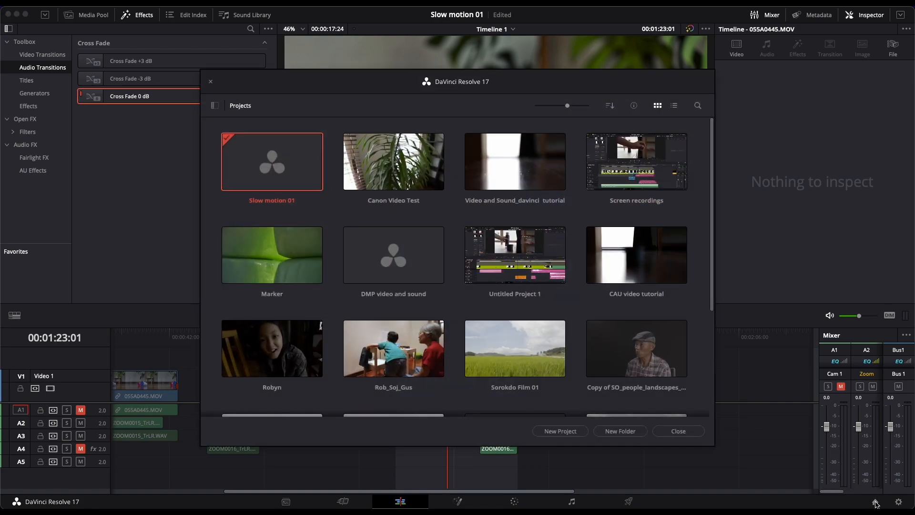
pyautogui.click(561, 431)
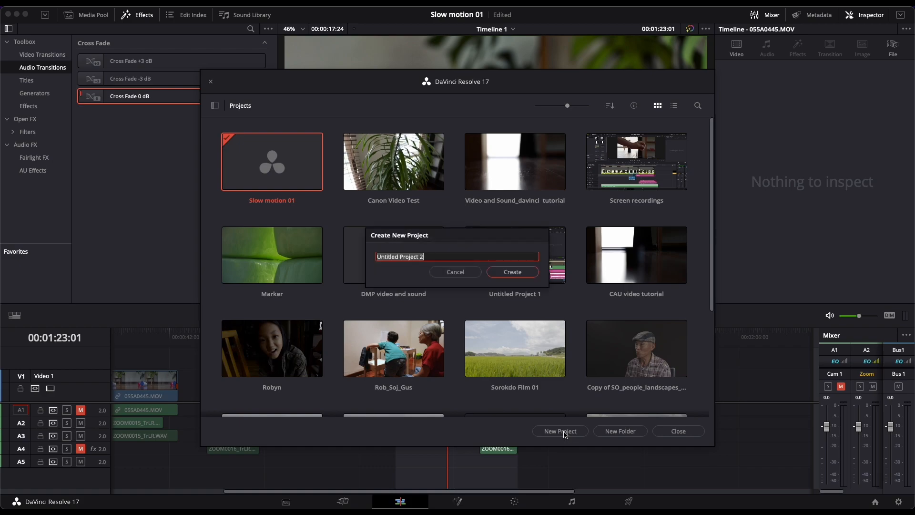
pyautogui.write('Slow motion 02')
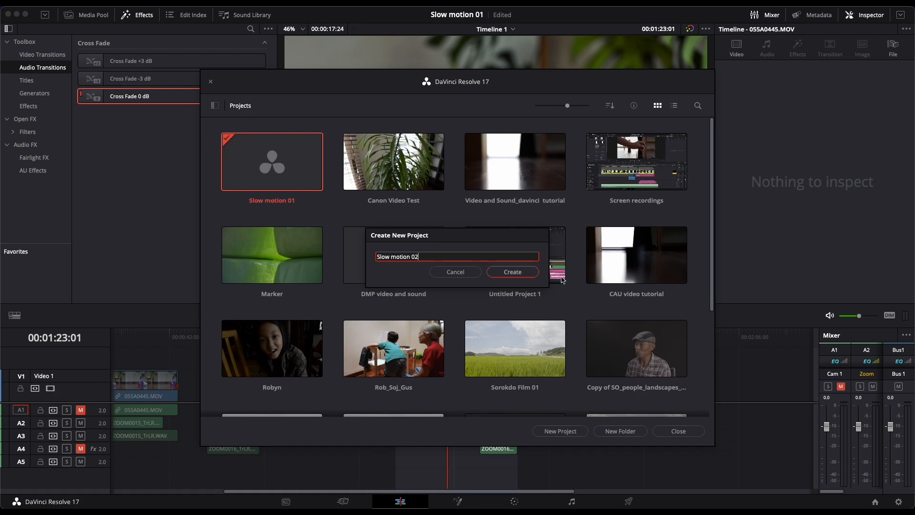
pyautogui.click(508, 274)
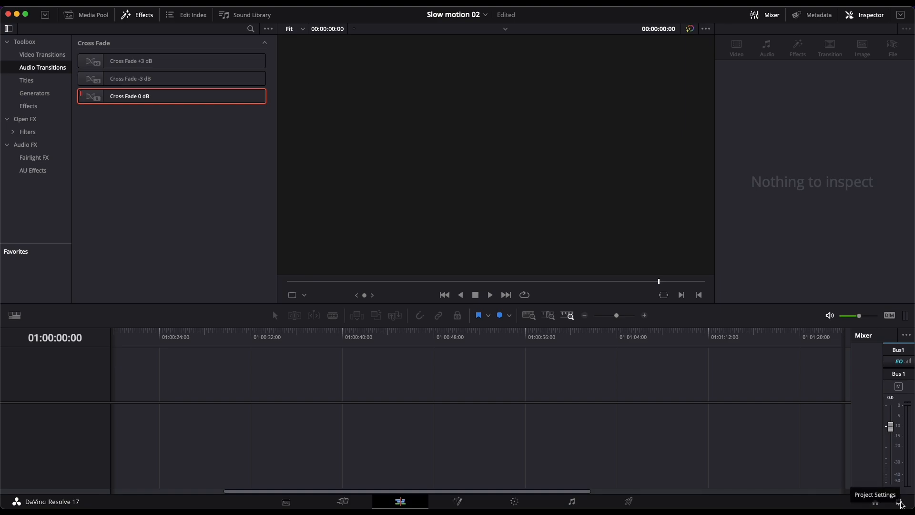
# Set the project's timeline frame rate to 25 frames per second and save the project settings
pyautogui.click(899, 503)
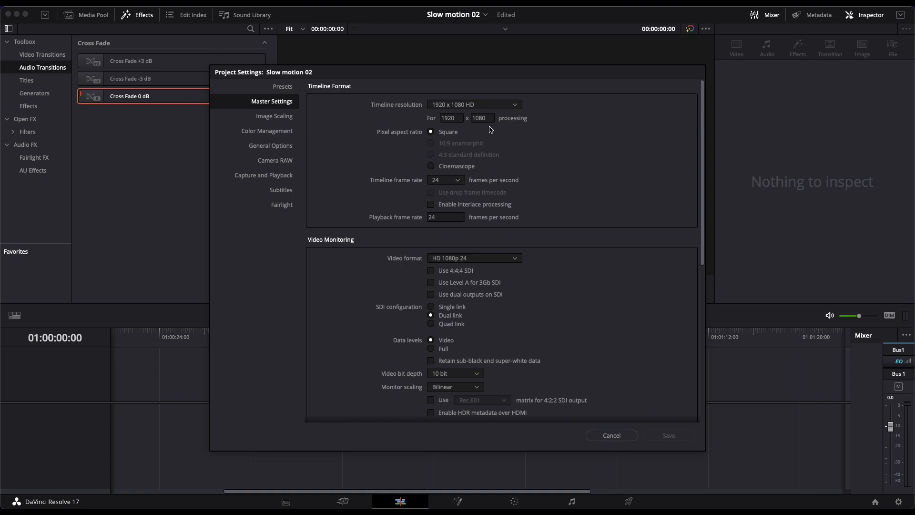
pyautogui.click(451, 185)
pyautogui.click(445, 235)
pyautogui.click(673, 436)
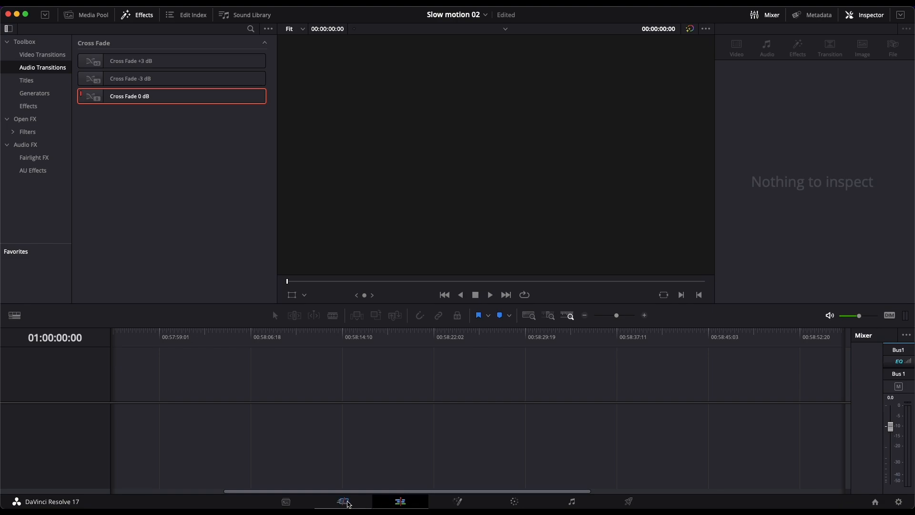
# On the Cut page, import 055A0445.MOV, 055A0446.MOV and 055A0447.MOV from the slowmo cups folder into the media pool
pyautogui.click(345, 502)
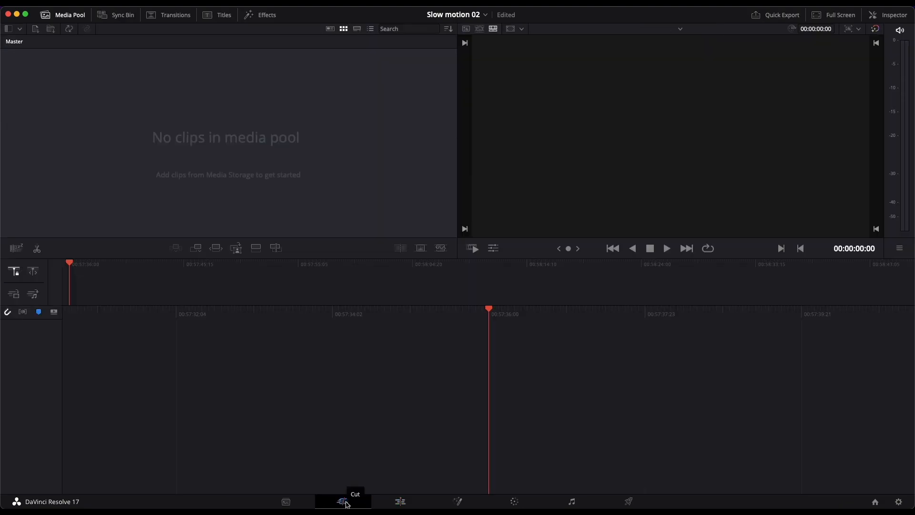
pyautogui.press('super+Tab')
pyautogui.press('super+Tab')
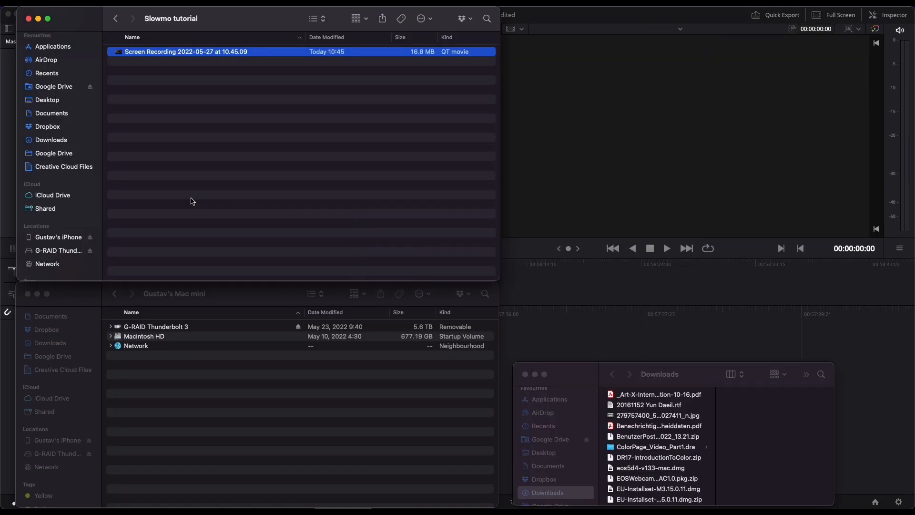
pyautogui.moveTo(72, 22); pyautogui.dragTo(444, 22)
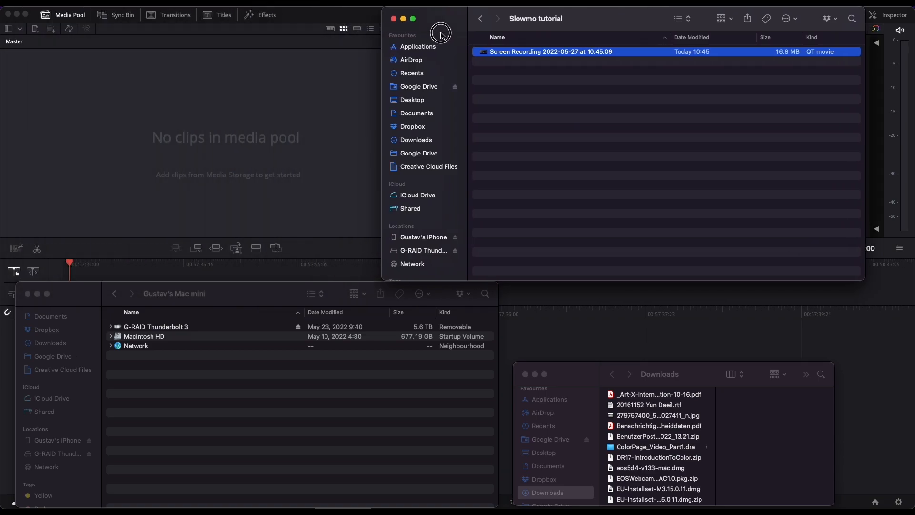
pyautogui.click(490, 21)
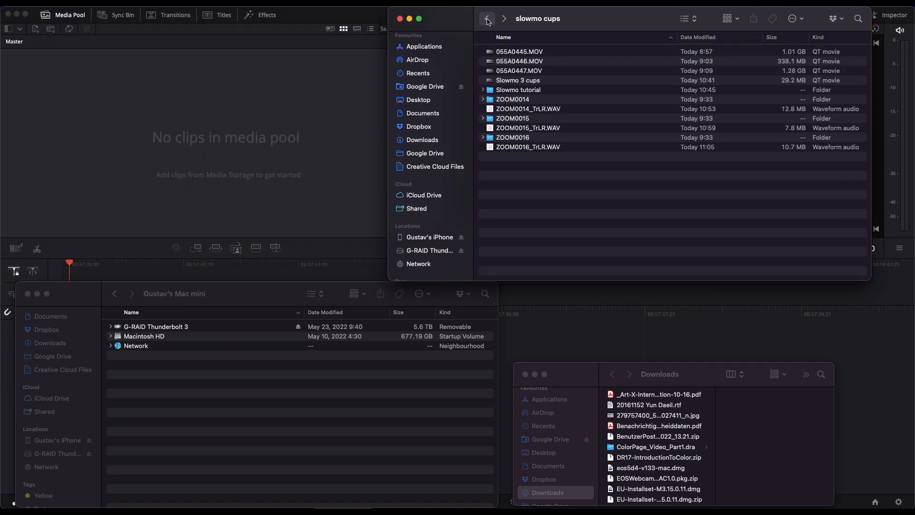
pyautogui.keyDown('shift'); pyautogui.click(523, 73); pyautogui.keyUp('shift')
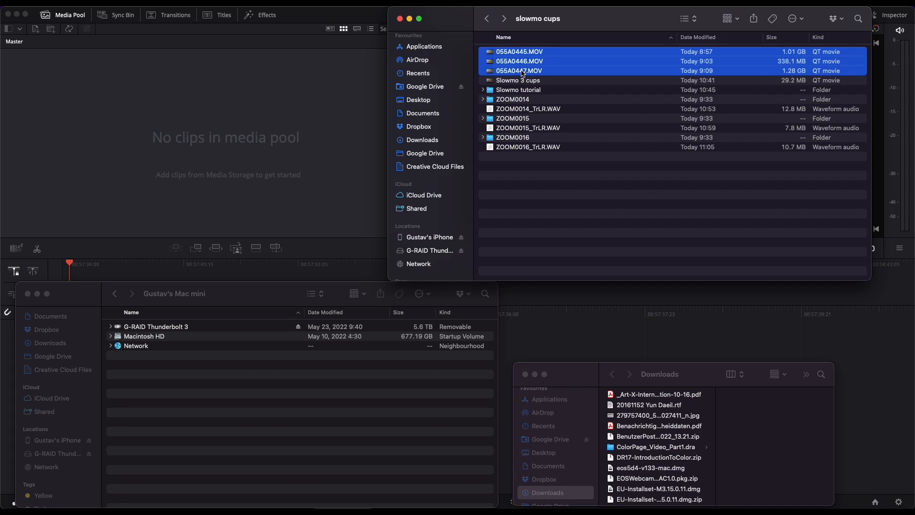
pyautogui.moveTo(523, 73); pyautogui.dragTo(176, 107)
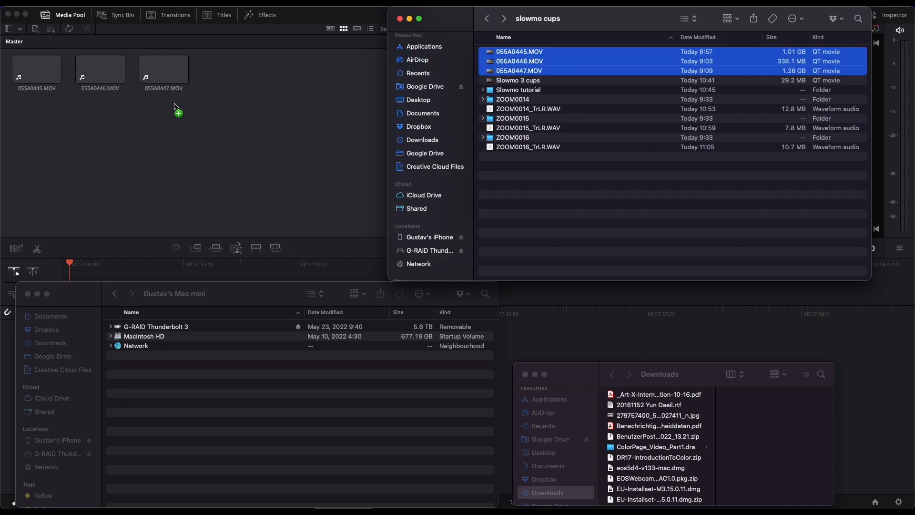
pyautogui.click(176, 108)
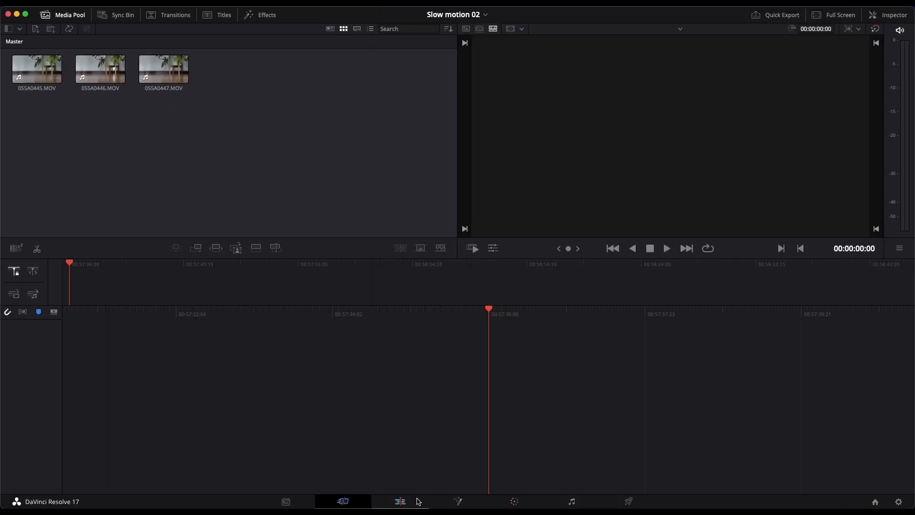
# Show the media pool on the Edit page and check the timeline format in the project settings without changing it
pyautogui.click(402, 502)
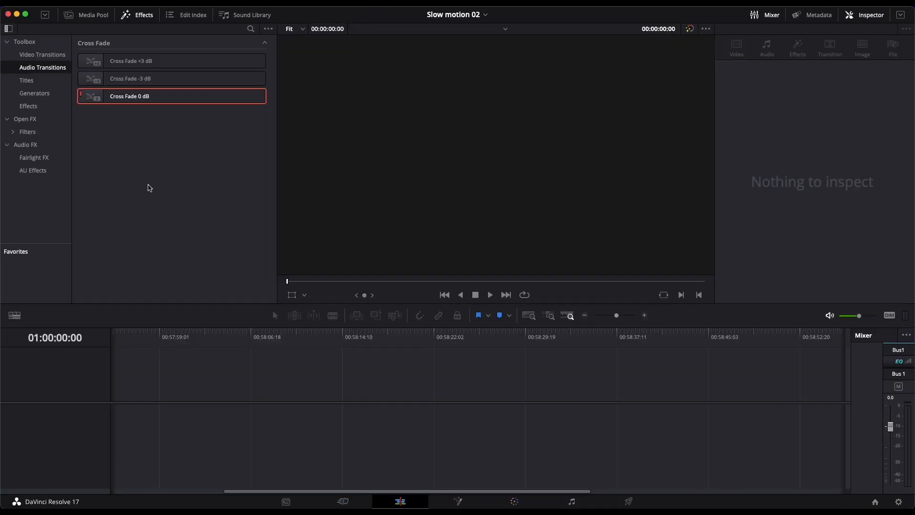
pyautogui.click(95, 16)
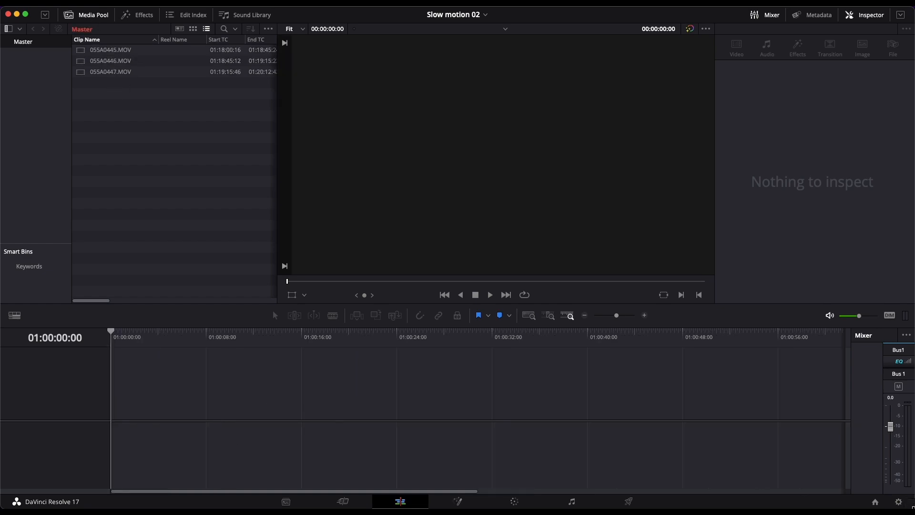
pyautogui.click(898, 501)
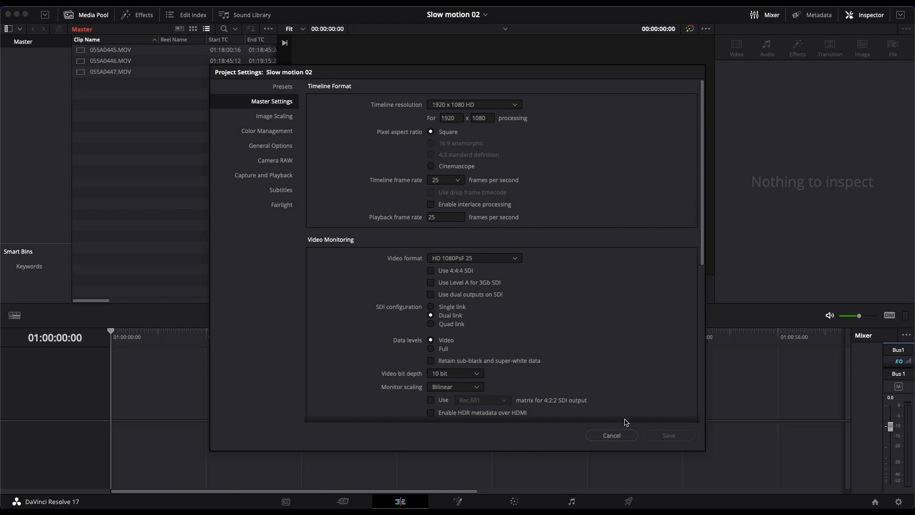
pyautogui.click(614, 438)
# Place the clip 055A0446.MOV near the start of a new timeline
pyautogui.click(109, 61)
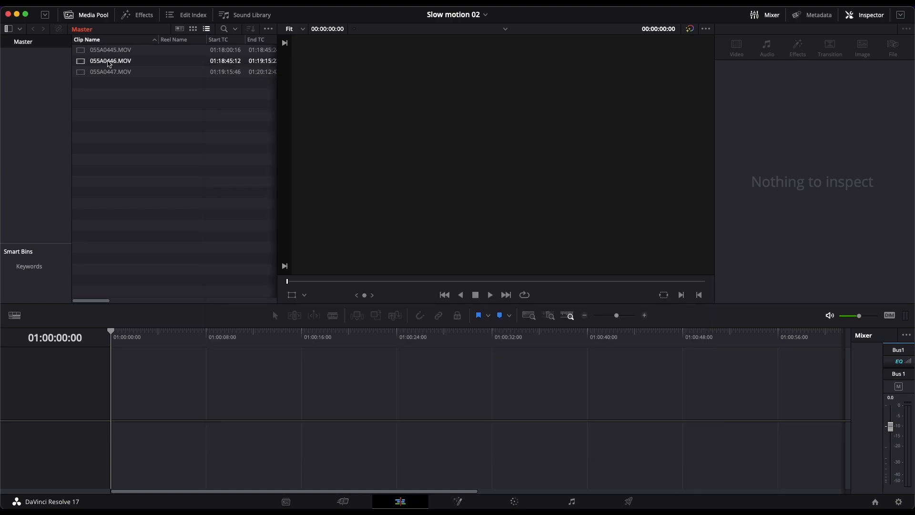
pyautogui.click(111, 61)
pyautogui.moveTo(111, 61); pyautogui.dragTo(121, 439)
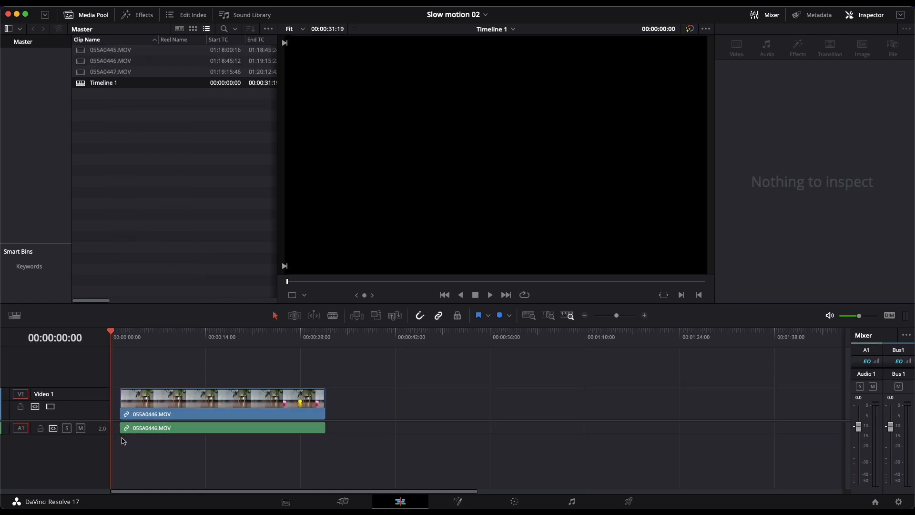
# Play 055A0446.MOV on the timeline, moving ahead to the moment the cups fall
pyautogui.click(160, 337)
pyautogui.press('space')
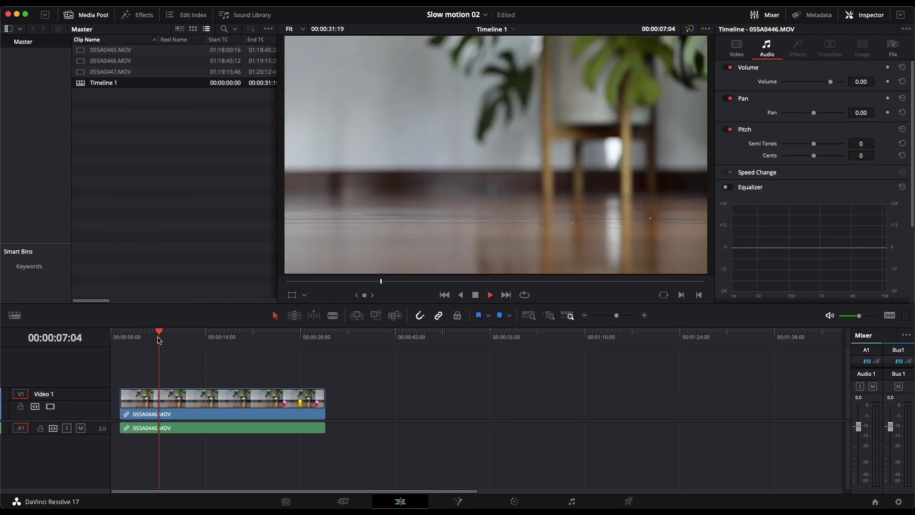
pyautogui.click(217, 339)
pyautogui.moveTo(242, 342)
pyautogui.mouseDown()
pyautogui.moveTo(266, 342)
pyautogui.moveTo(257, 344)
pyautogui.mouseUp()
pyautogui.press('space')
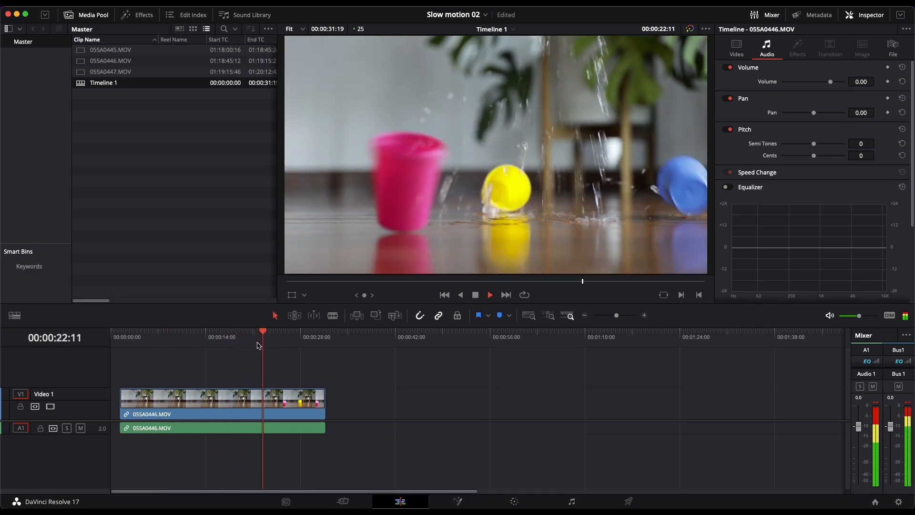
# Place 055A0445.MOV on Video 1 after the first clip, leaving a small gap, and play its cup fall
pyautogui.click(107, 51)
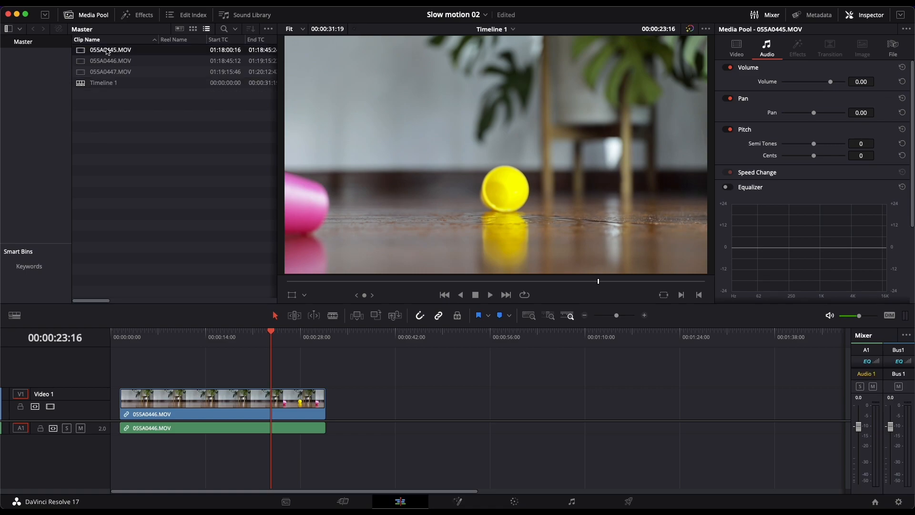
pyautogui.moveTo(107, 51); pyautogui.dragTo(350, 401)
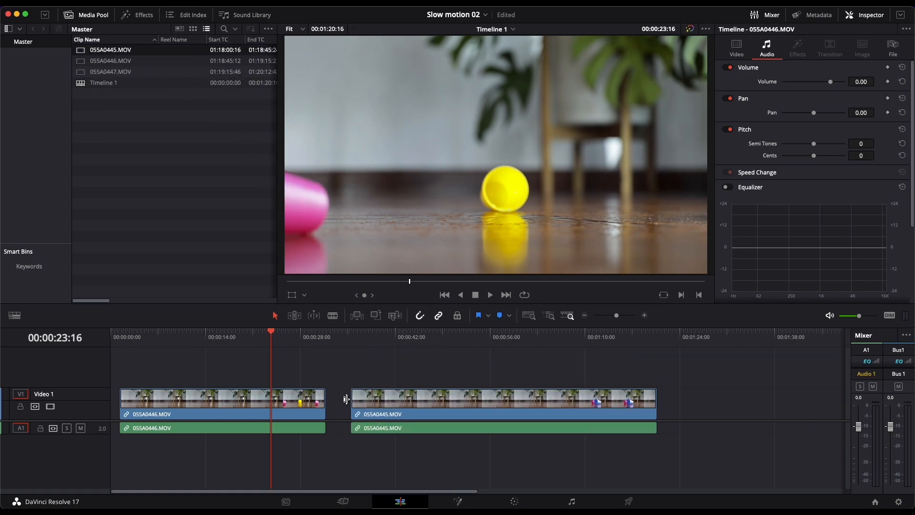
pyautogui.click(374, 343)
pyautogui.click(581, 342)
pyautogui.press('space')
pyautogui.click(552, 342)
pyautogui.press('space')
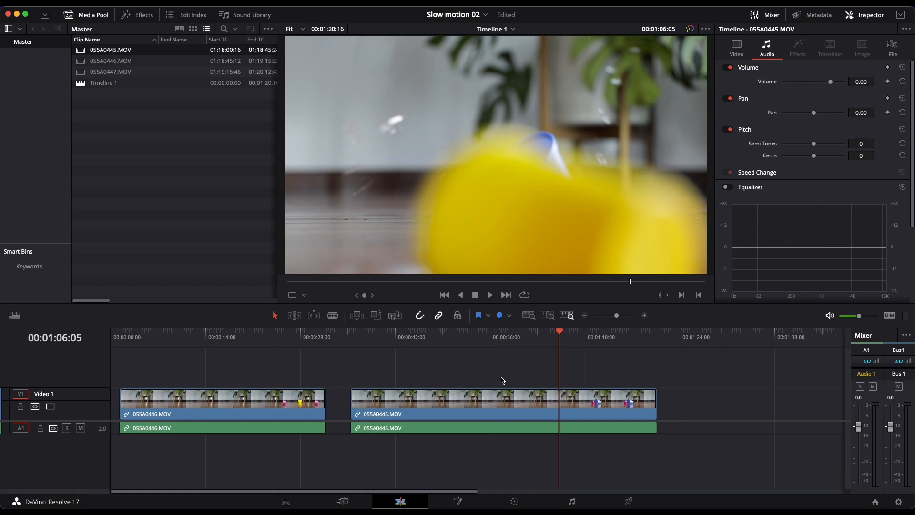
# Delete the 055A0445.MOV clip from the timeline
pyautogui.click(490, 402)
pyautogui.press('BackSpace')
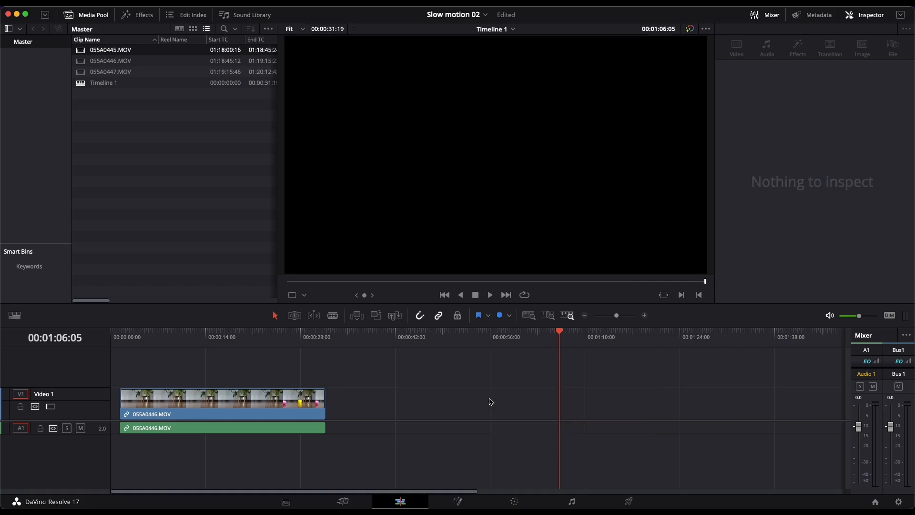
# Set the video frame rate of 055A0445.MOV to 25 in its clip attributes
pyautogui.rightClick(111, 51)
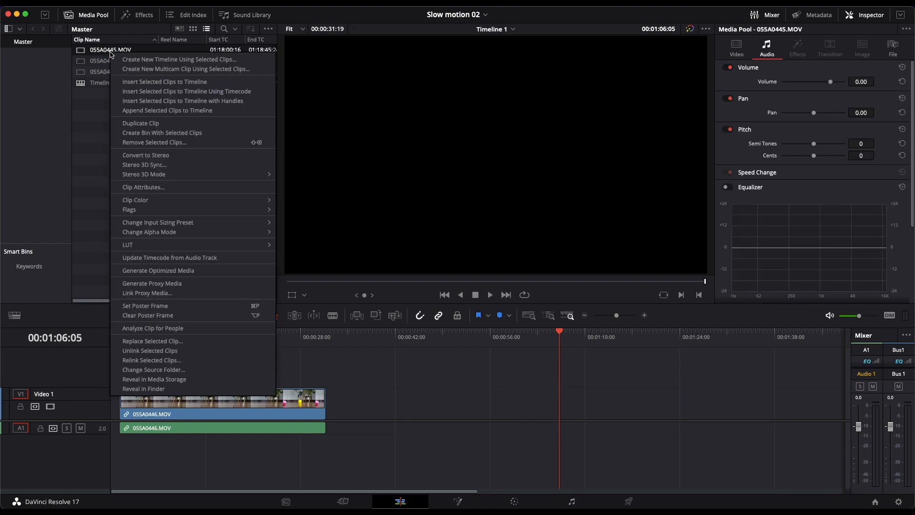
pyautogui.click(153, 187)
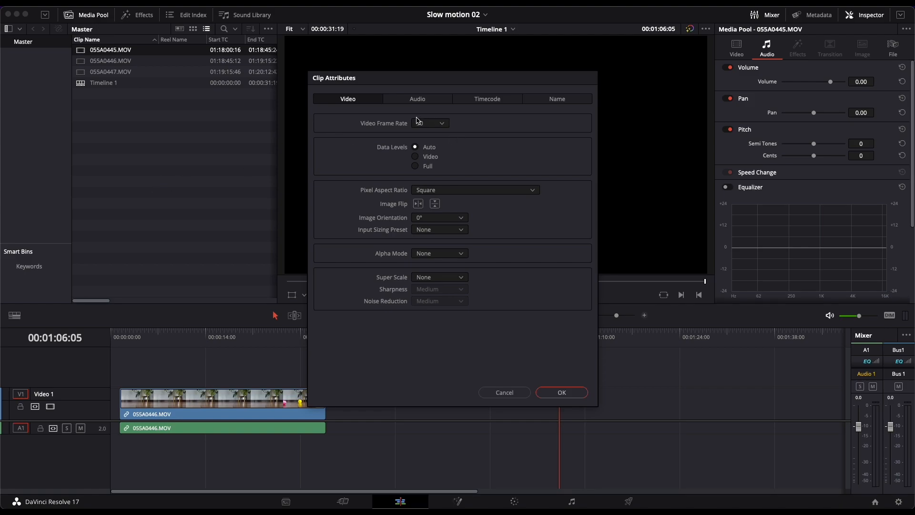
pyautogui.click(442, 125)
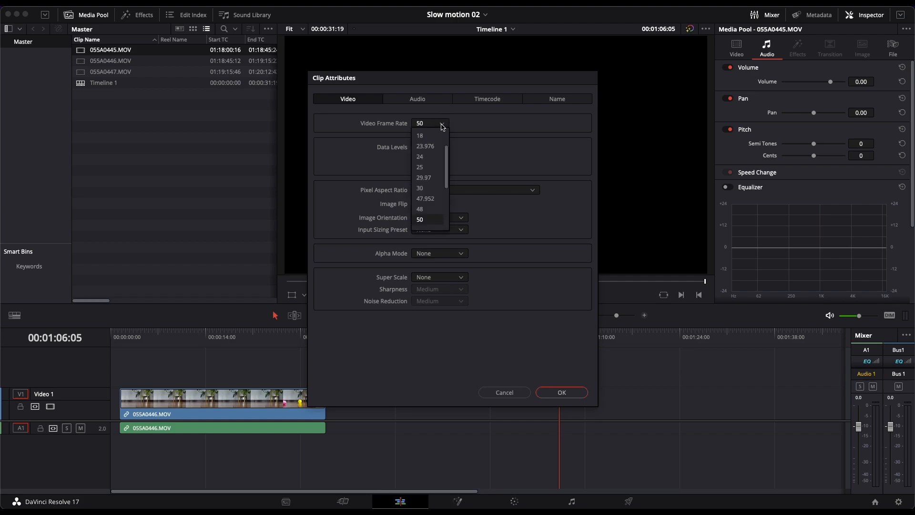
pyautogui.click(433, 169)
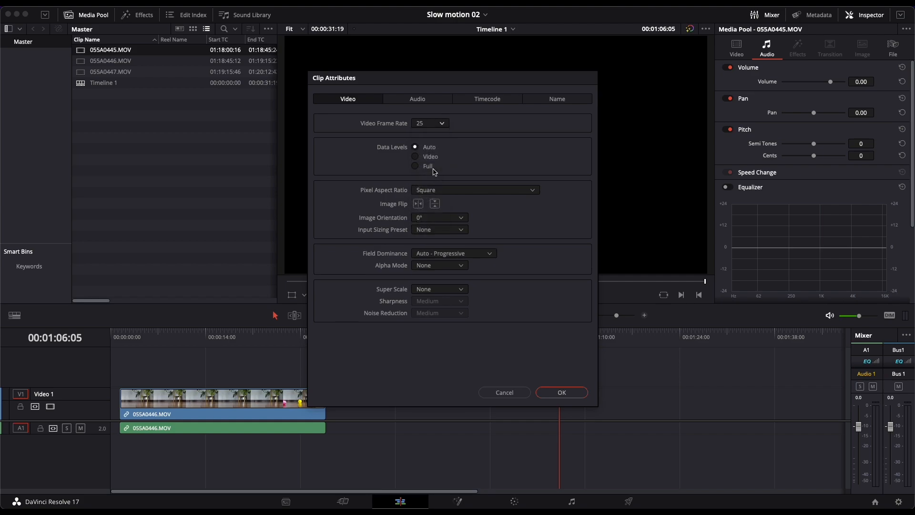
pyautogui.click(562, 392)
# Add the reinterpreted 055A0445.MOV to Video 1 after 055A0446.MOV and play the part where the cups fall
pyautogui.moveTo(97, 52); pyautogui.dragTo(346, 420)
pyautogui.hotkey('shift', 'z')
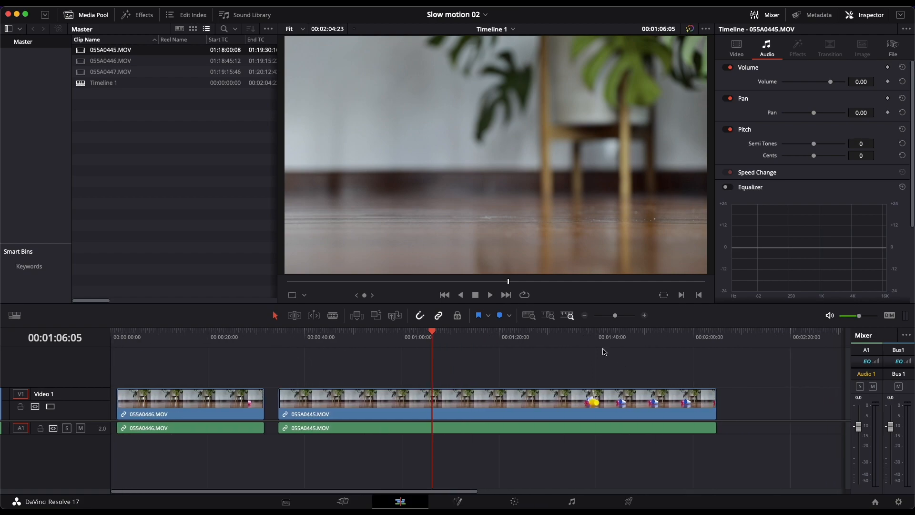
pyautogui.moveTo(580, 344); pyautogui.dragTo(538, 344)
pyautogui.press('space')
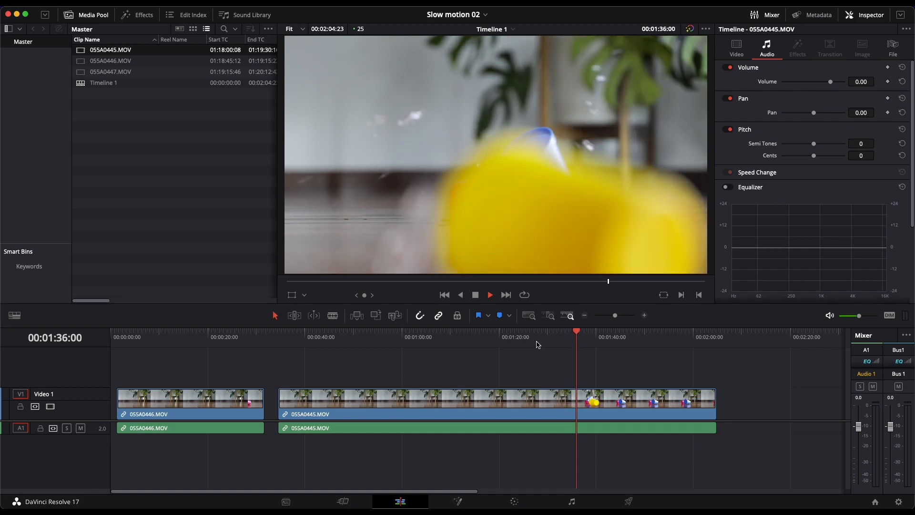
# Trim the beginning of 055A0445.MOV to just before the cups fall and move the clip to about 00:00:39
pyautogui.click(297, 407)
pyautogui.moveTo(280, 403); pyautogui.dragTo(561, 405)
pyautogui.moveTo(619, 403); pyautogui.dragTo(354, 405)
# Play the cup falls in 055A0446.MOV and the slowed 055A0445.MOV to compare their speed
pyautogui.click(207, 338)
pyautogui.press('space')
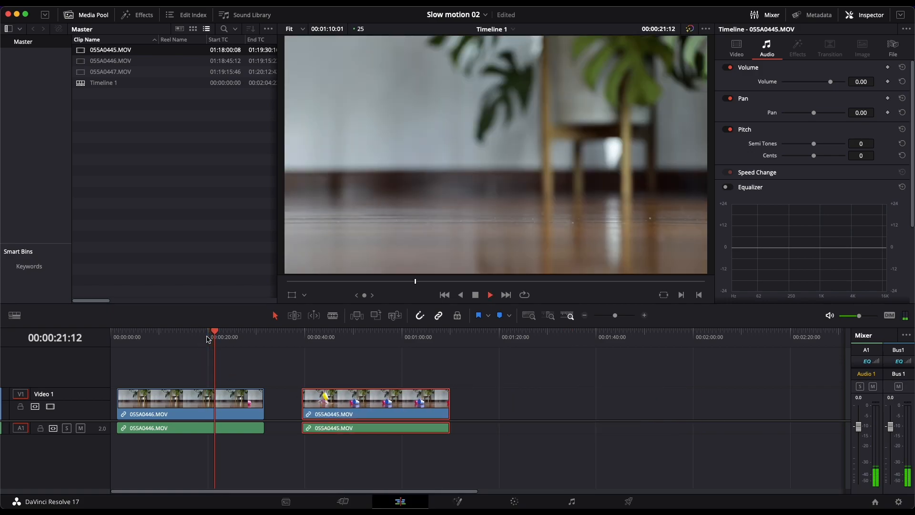
pyautogui.press('space')
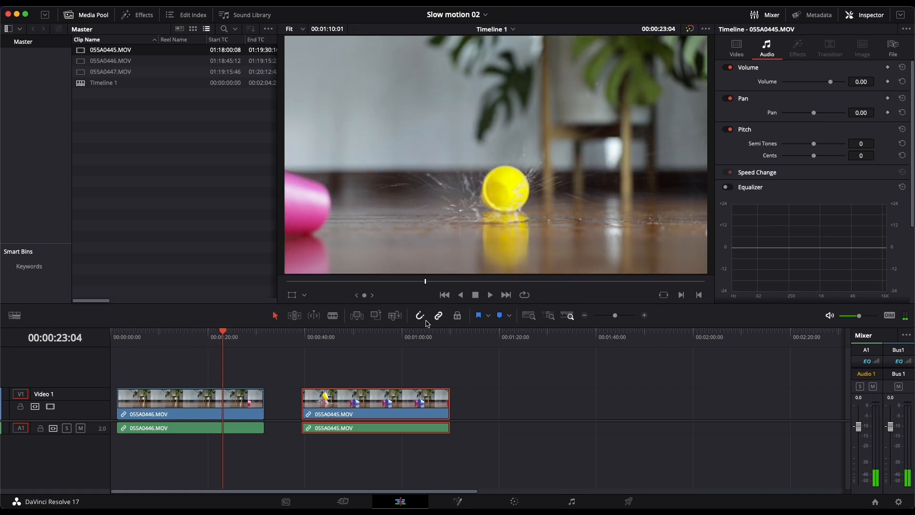
pyautogui.click(319, 336)
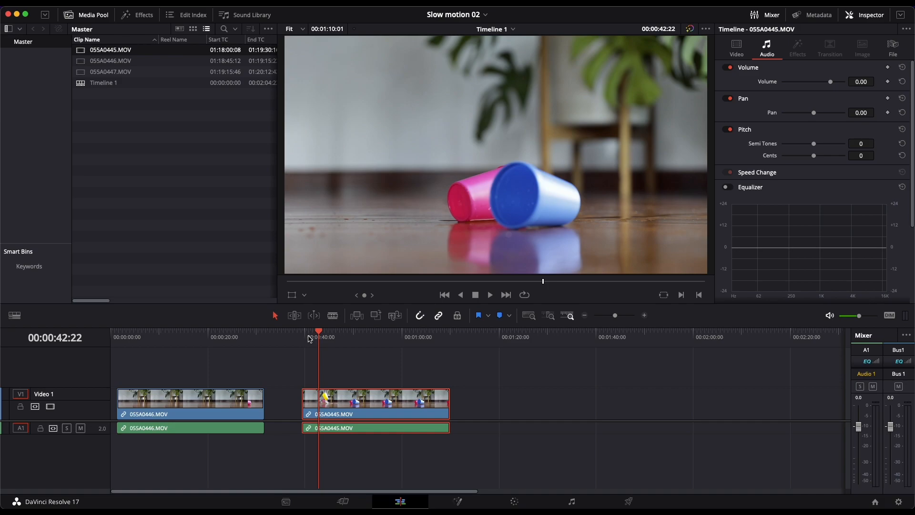
pyautogui.click(309, 339)
pyautogui.press('space')
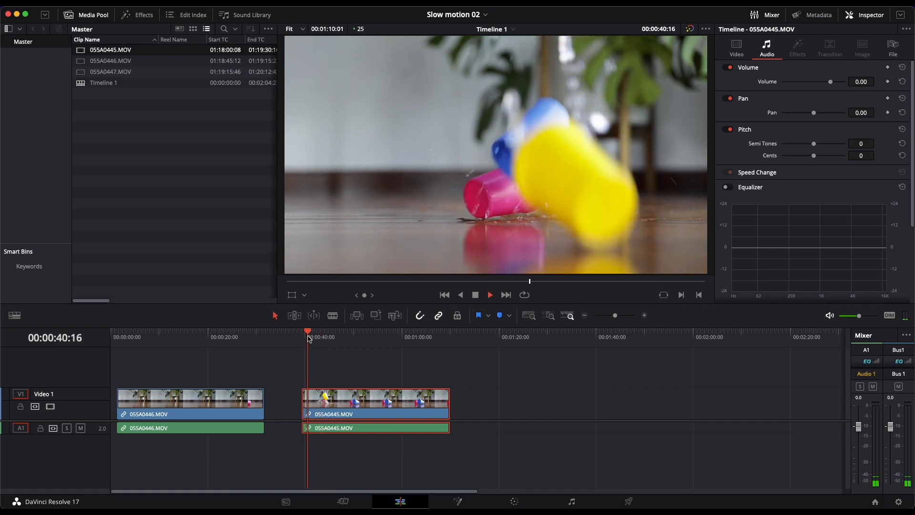